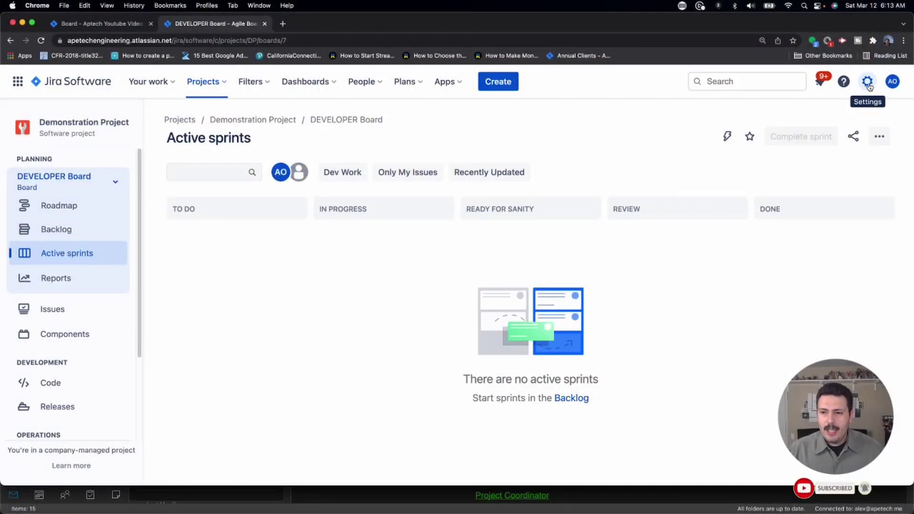
Step: Go from the Jira settings menu to the Marketplace apps discovery page
{"action": "left_click", "coordinate": [868, 81]}
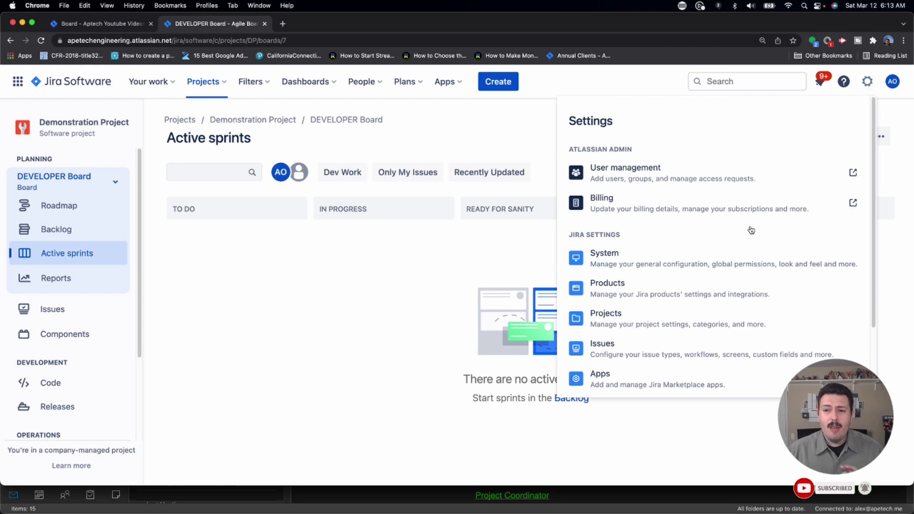
{"action": "scroll", "coordinate": [634, 368], "scroll_direction": "down", "scroll_amount": 1}
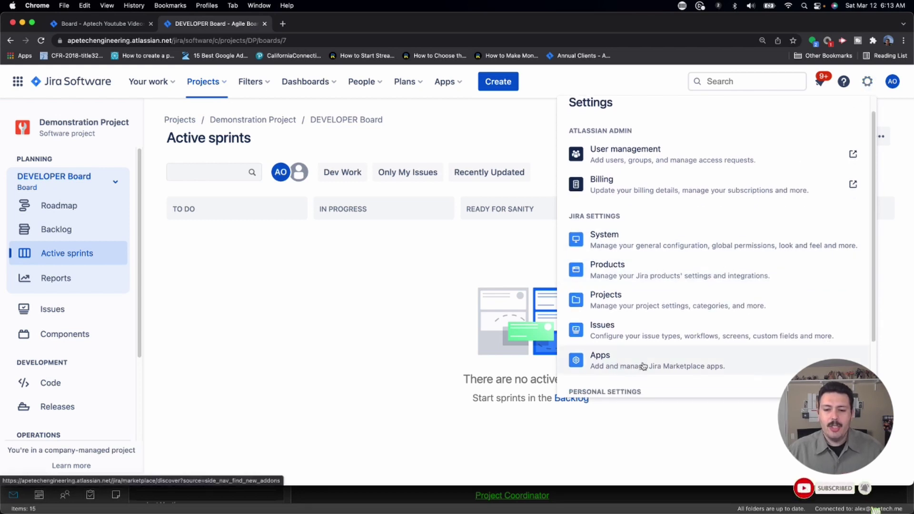
{"action": "left_click", "coordinate": [643, 367]}
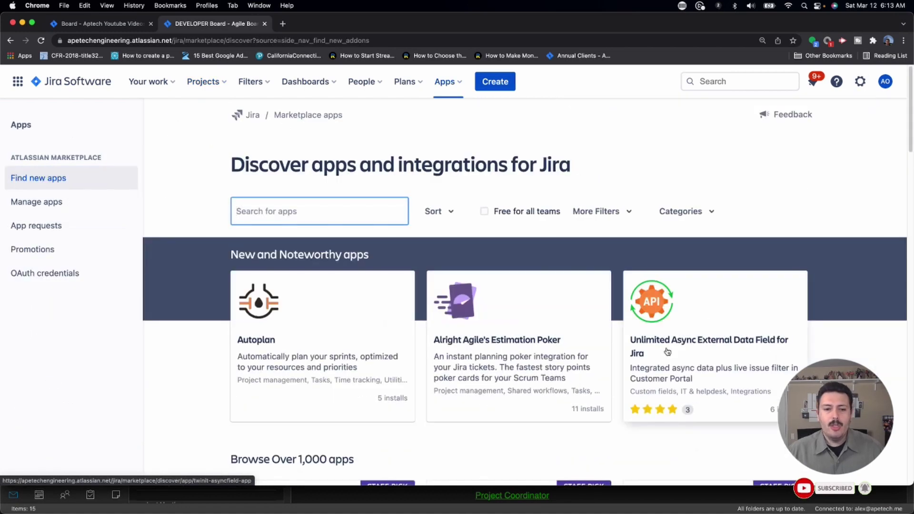
Step: Browse the app listings and filter to apps free for all teams (586 results)
{"action": "scroll", "coordinate": [663, 280], "scroll_direction": "down", "scroll_amount": 2}
{"action": "scroll", "coordinate": [664, 280], "scroll_direction": "down", "scroll_amount": 5}
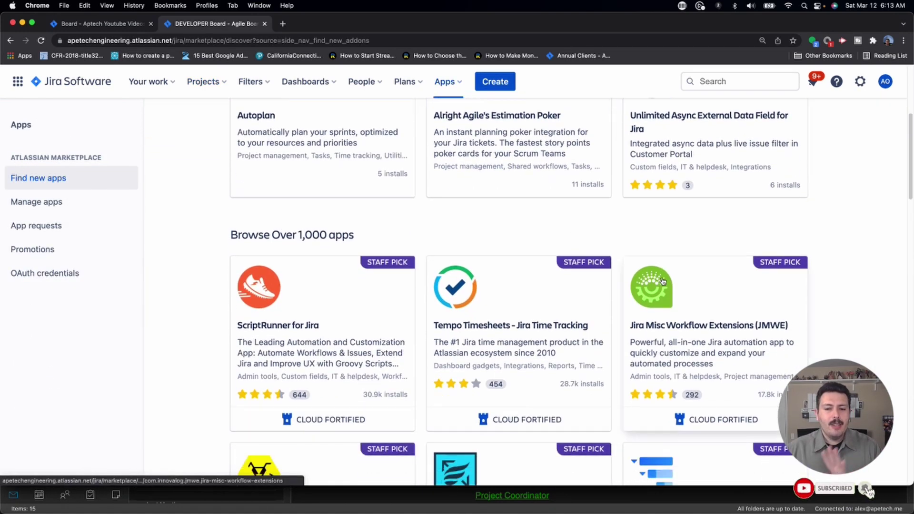
{"action": "scroll", "coordinate": [663, 281], "scroll_direction": "down", "scroll_amount": 4}
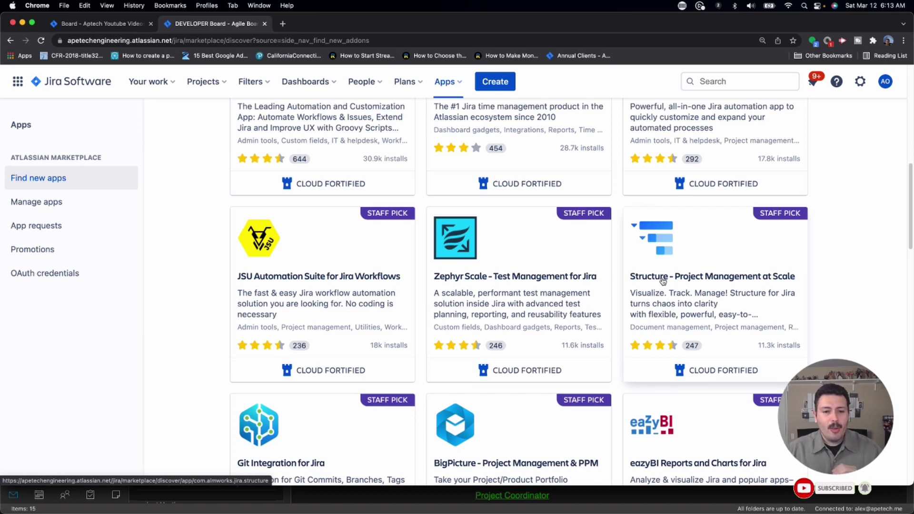
{"action": "scroll", "coordinate": [664, 281], "scroll_direction": "up", "scroll_amount": 10}
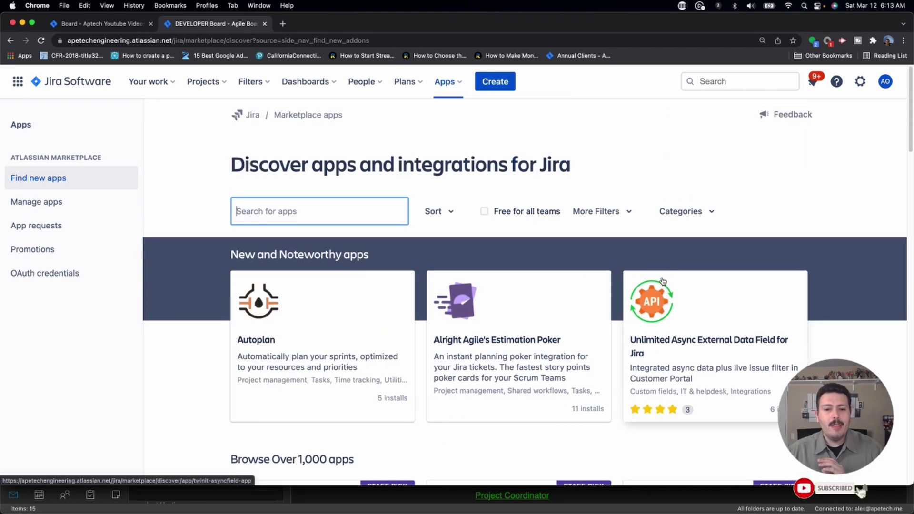
{"action": "left_click", "coordinate": [485, 213]}
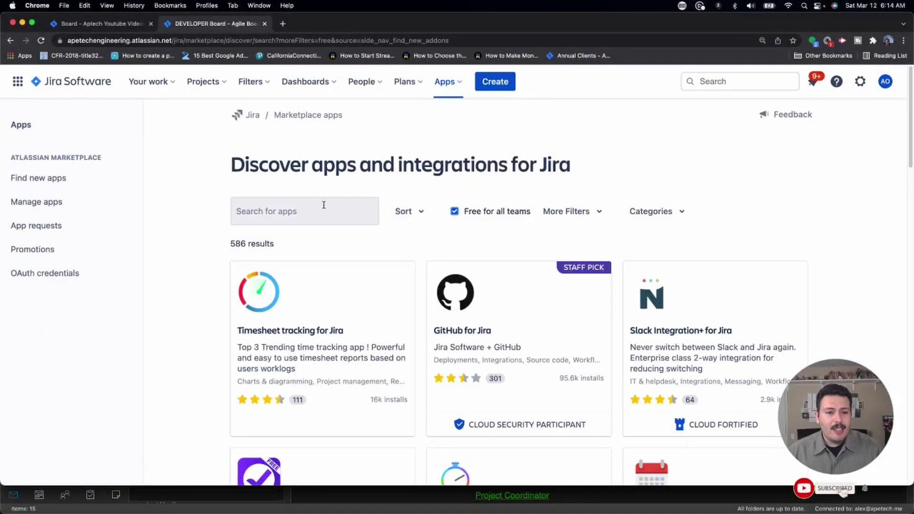
Step: Search apps for 'custom charts for jira' and untick Free for all teams to include paid apps
{"action": "left_click", "coordinate": [324, 205]}
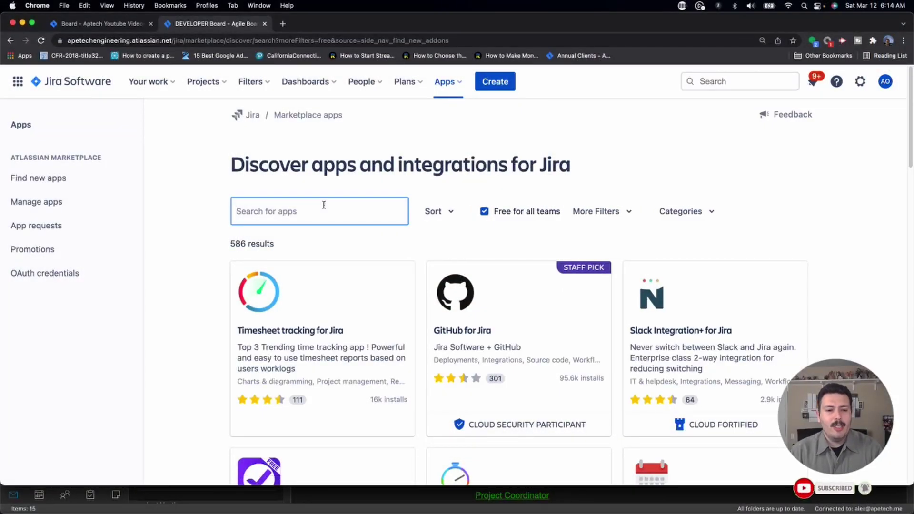
{"action": "type", "text": "custom charts"}
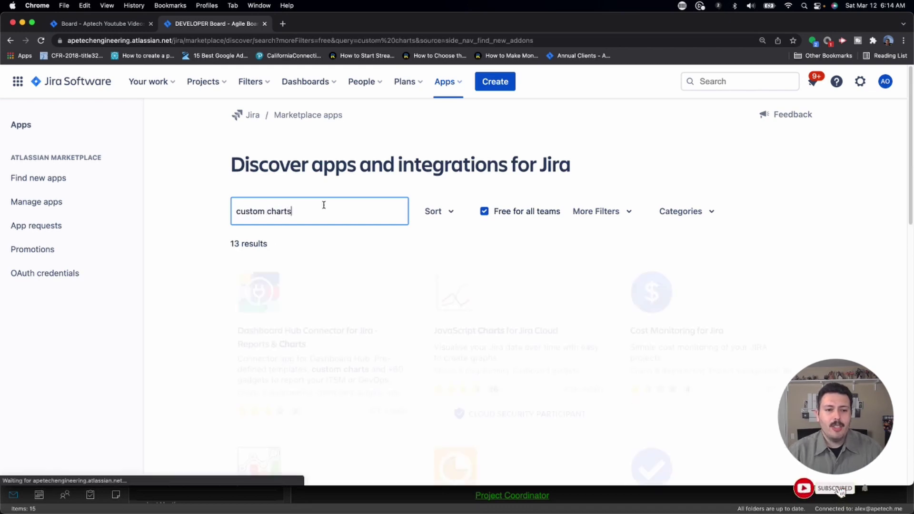
{"action": "scroll", "coordinate": [382, 249], "scroll_direction": "down", "scroll_amount": 1}
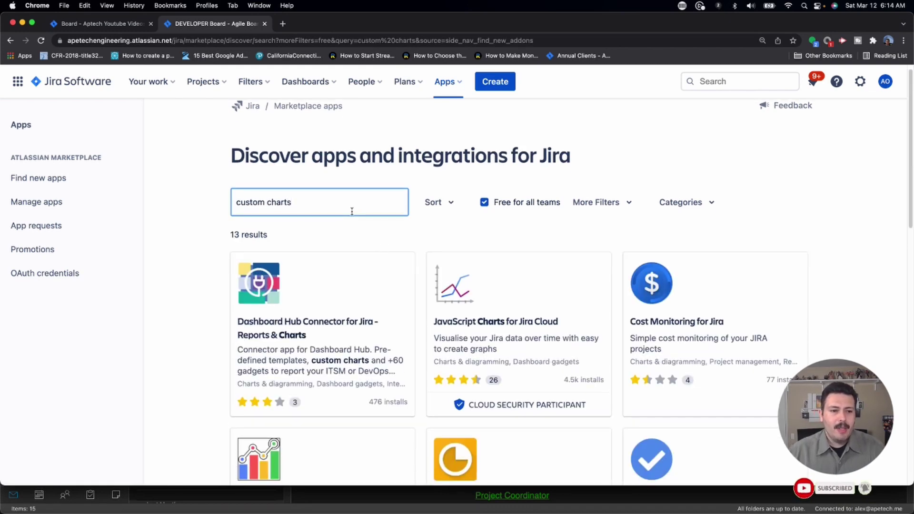
{"action": "scroll", "coordinate": [352, 211], "scroll_direction": "down", "scroll_amount": 3}
{"action": "scroll", "coordinate": [375, 232], "scroll_direction": "up", "scroll_amount": 3}
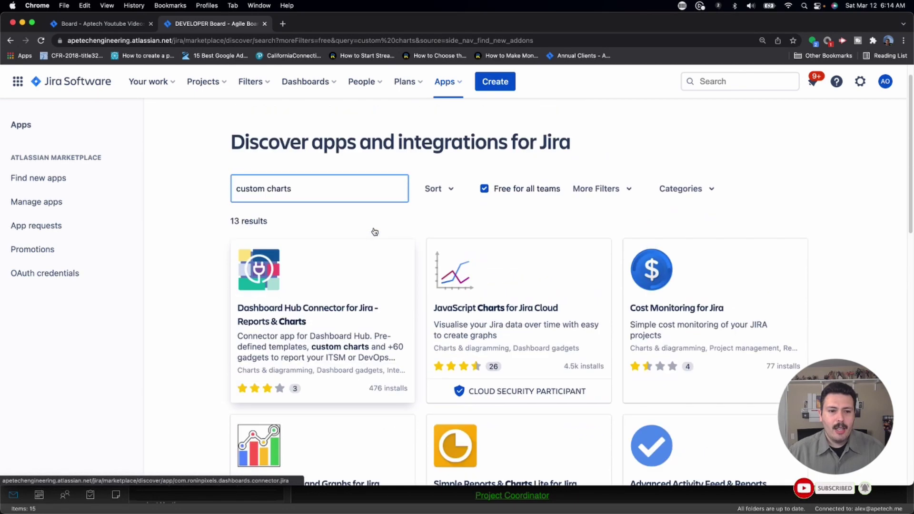
{"action": "scroll", "coordinate": [375, 232], "scroll_direction": "up", "scroll_amount": 1}
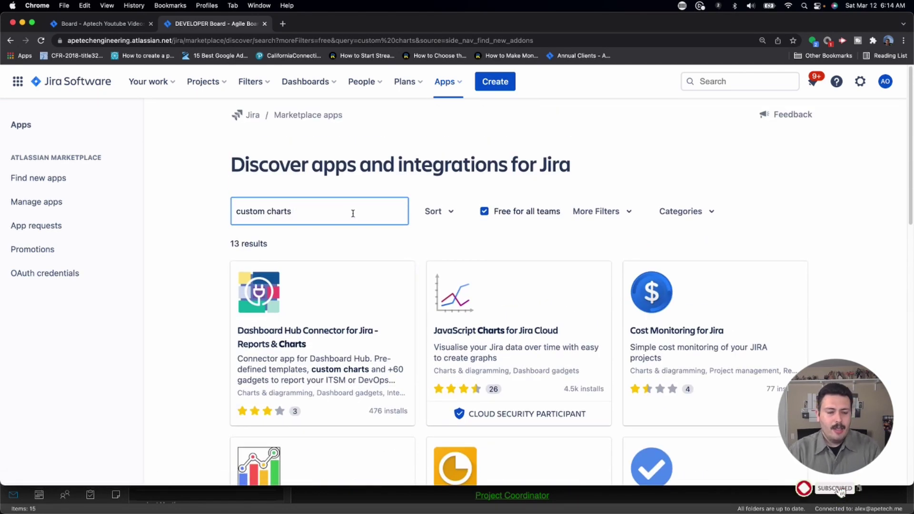
{"action": "type", "text": "for jira"}
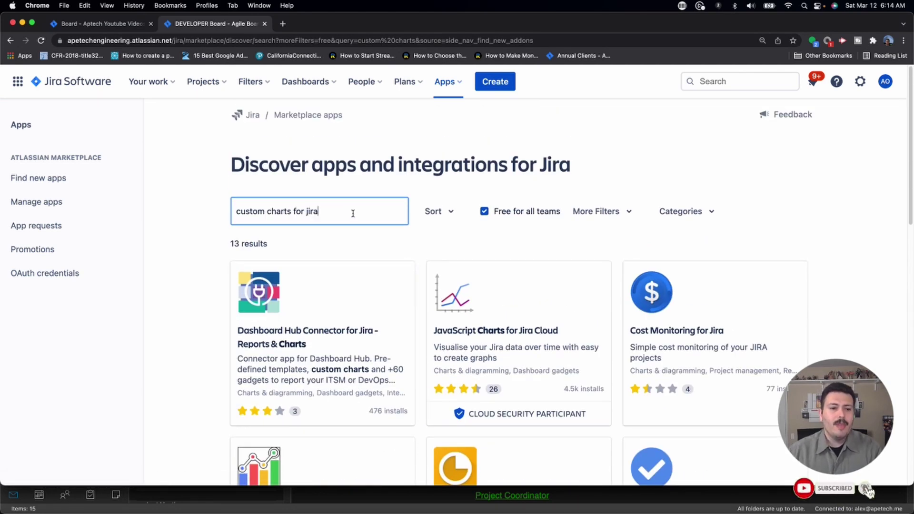
{"action": "left_click", "coordinate": [483, 215]}
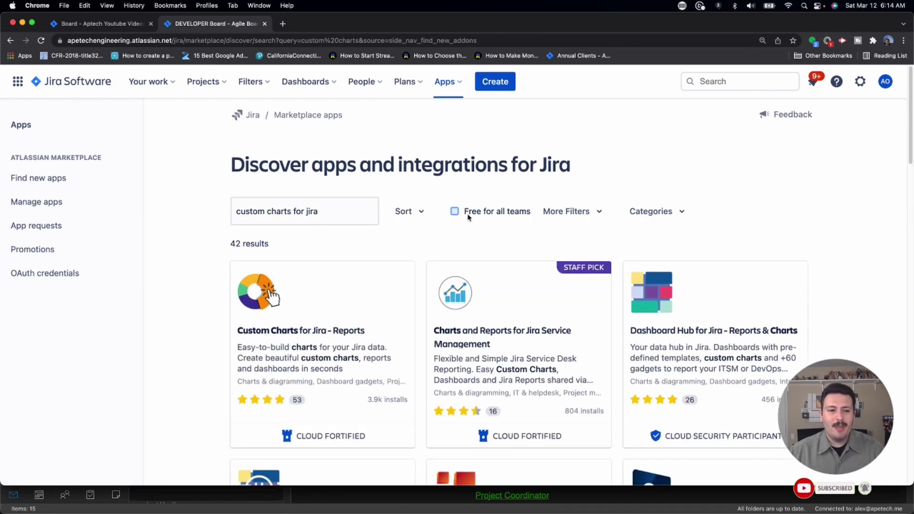
{"action": "scroll", "coordinate": [321, 309], "scroll_direction": "down", "scroll_amount": 2}
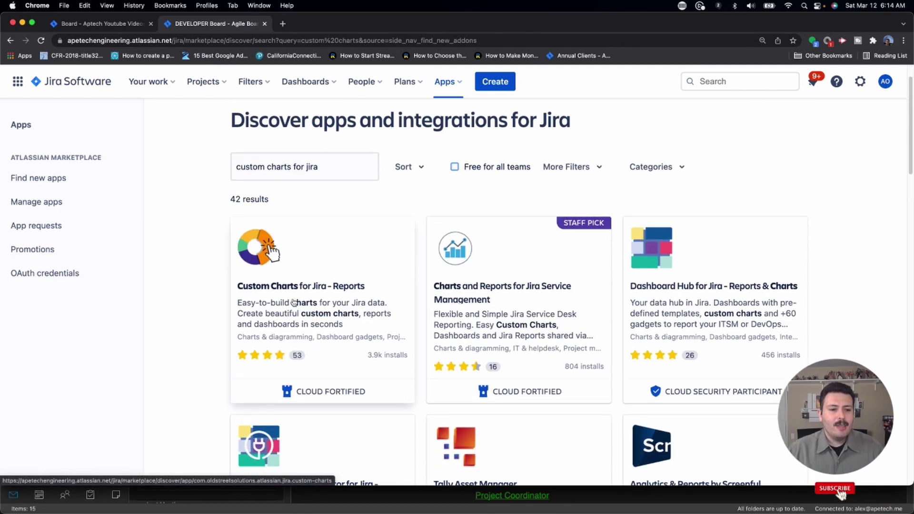
Step: Open the Custom Charts for Jira - Reports app page and view its $0/month pricing popup
{"action": "left_click", "coordinate": [271, 295]}
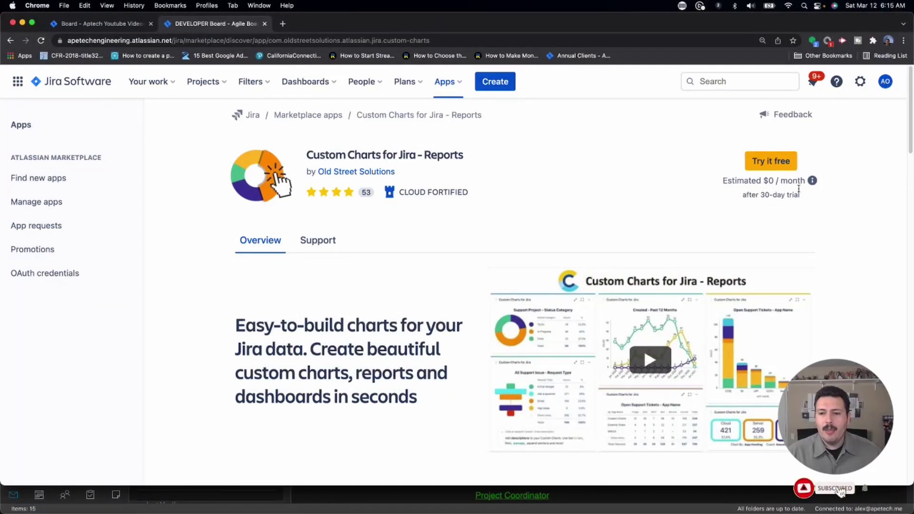
{"action": "mouse_move", "coordinate": [812, 184]}
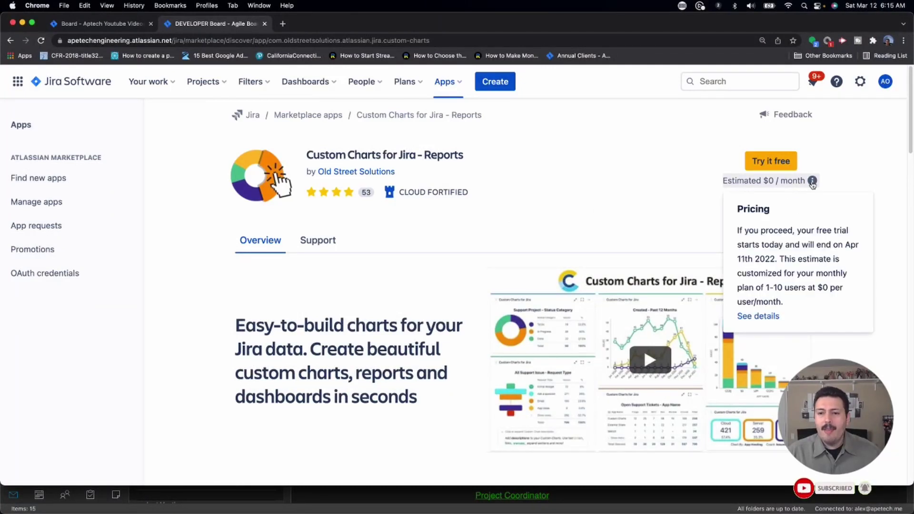
Step: Open the app's full Marketplace pricing and compare costs for 11 users versus 1 user
{"action": "left_click", "coordinate": [758, 316]}
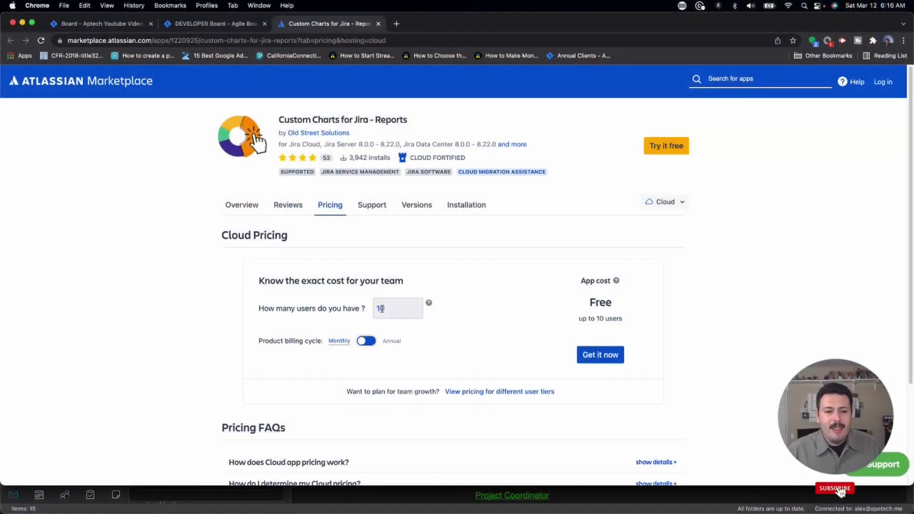
{"action": "key", "text": "BackSpace"}
{"action": "type", "text": "1"}
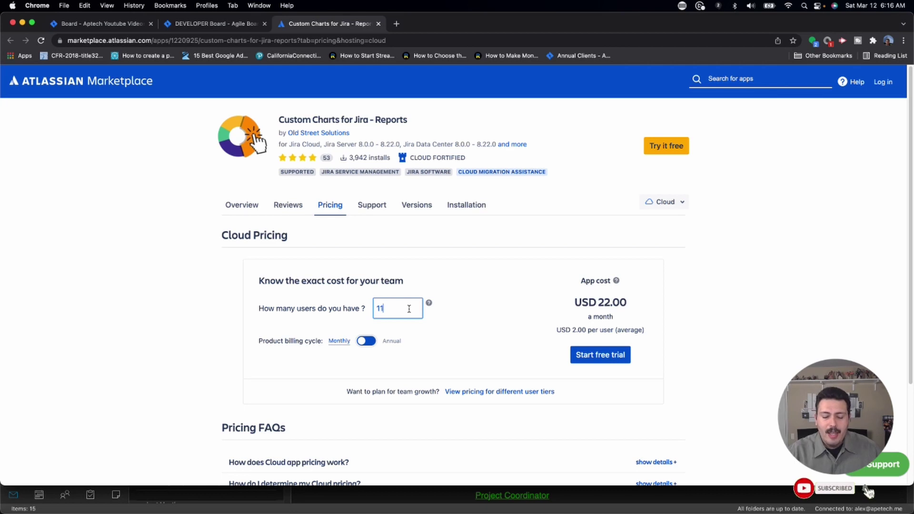
{"action": "key", "text": "BackSpace"}
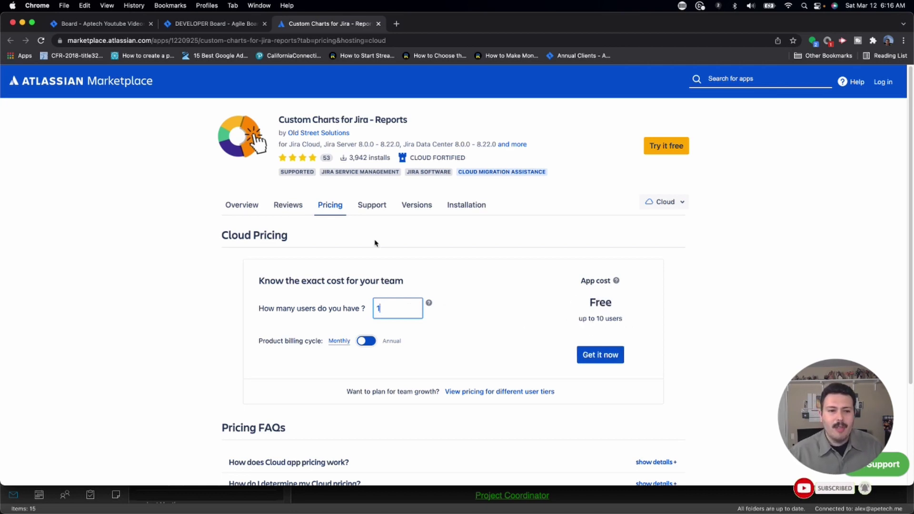
Step: Review the listing's Reviews, Support and Installation tabs for Custom Charts for Jira - Reports
{"action": "left_click", "coordinate": [288, 208]}
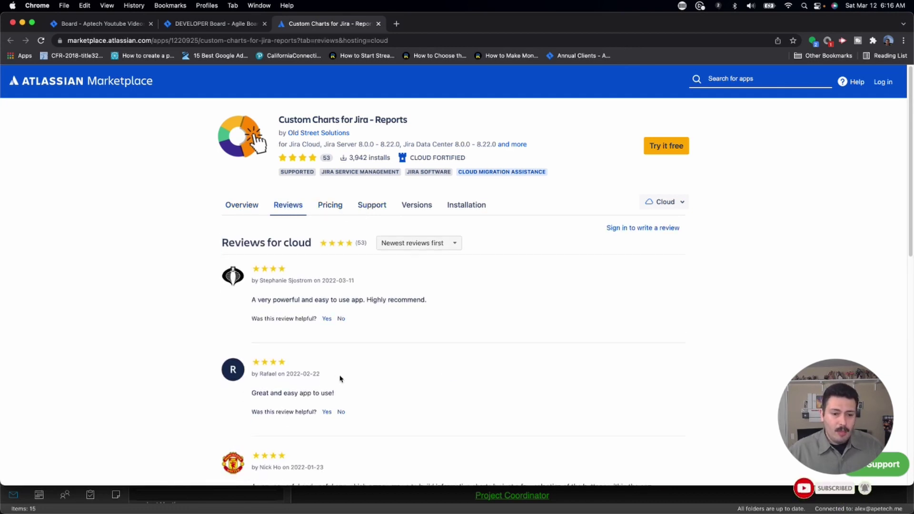
{"action": "left_click", "coordinate": [375, 207]}
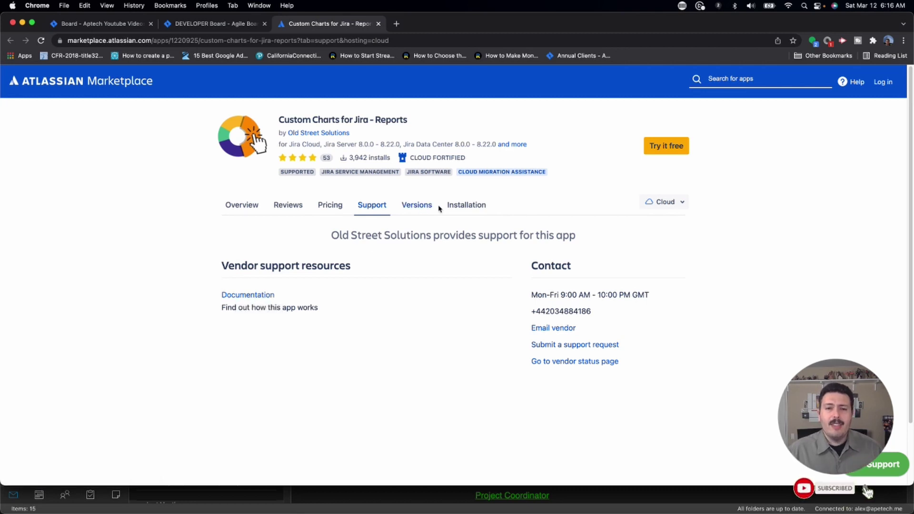
{"action": "left_click", "coordinate": [465, 206]}
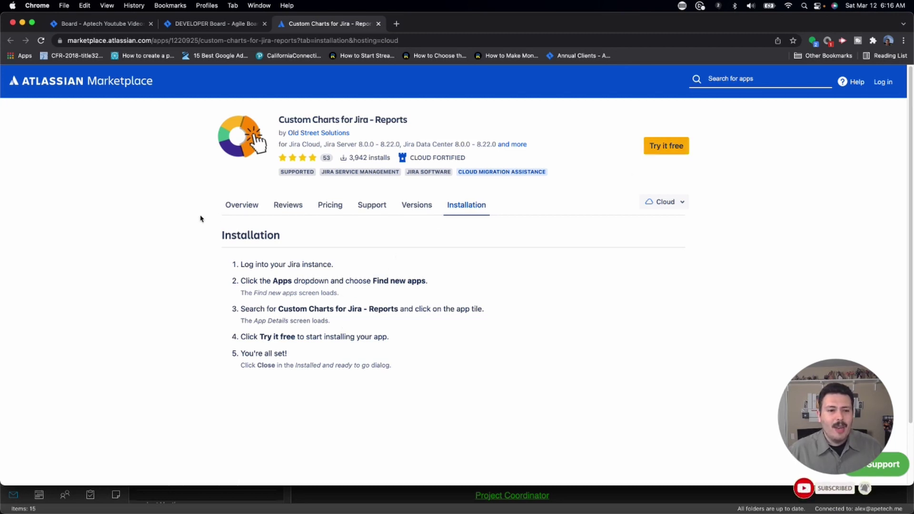
Step: Back in Jira, add Custom Charts for Jira - Reports to the site on a free trial
{"action": "left_click", "coordinate": [379, 24]}
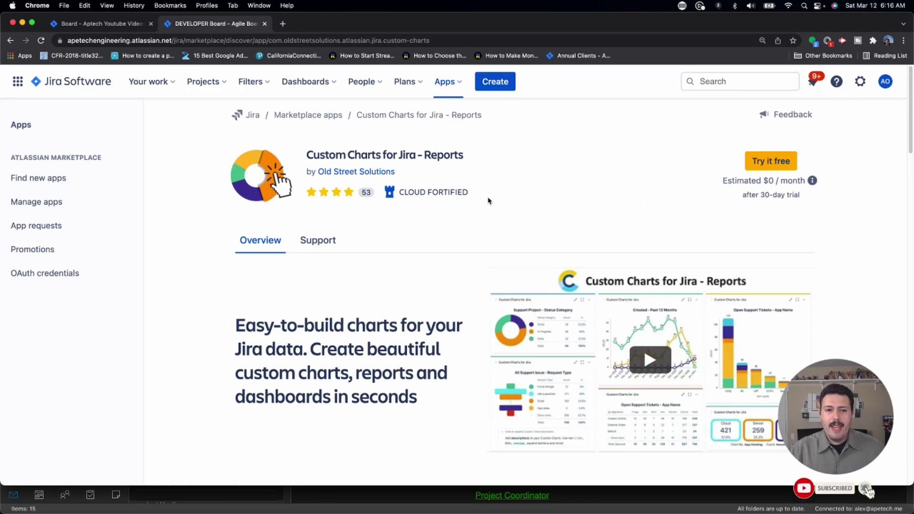
{"action": "left_click", "coordinate": [779, 166]}
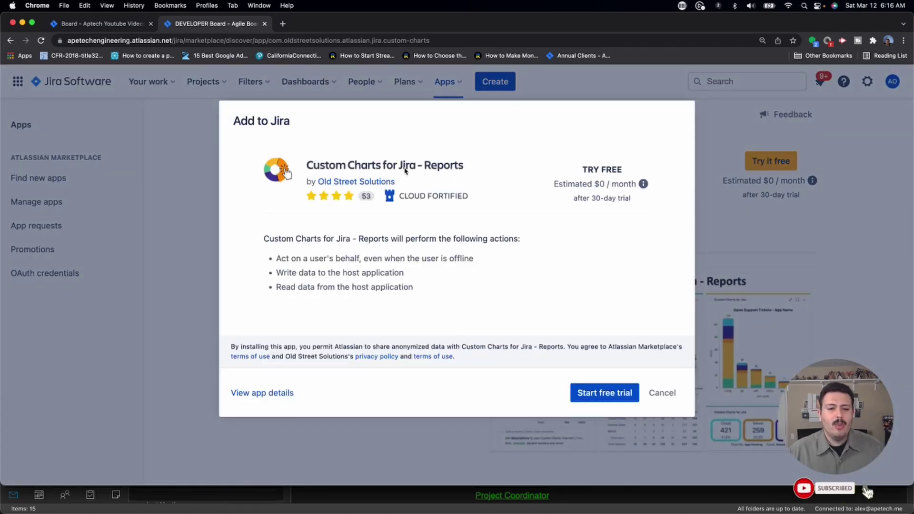
{"action": "left_click", "coordinate": [607, 398]}
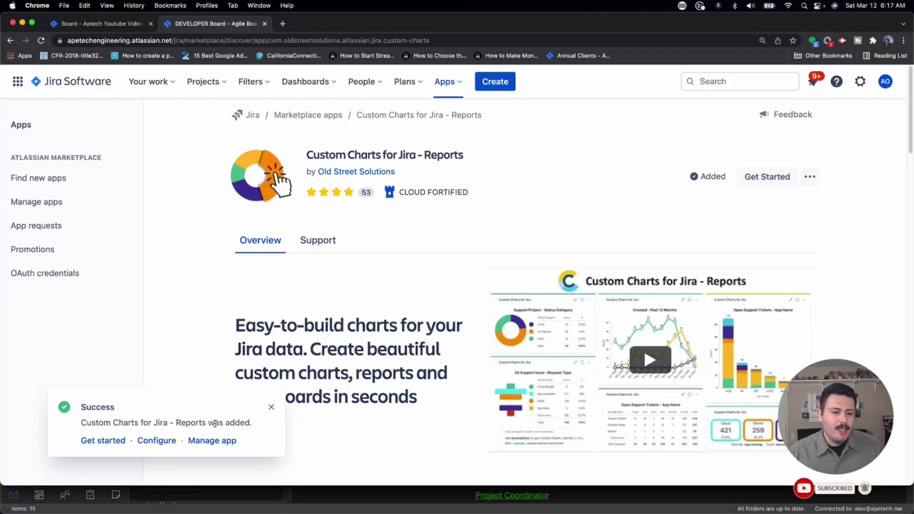
Step: Open the Custom Charts - Settings page and check Number format options, keeping 123456.78
{"action": "left_click", "coordinate": [156, 439]}
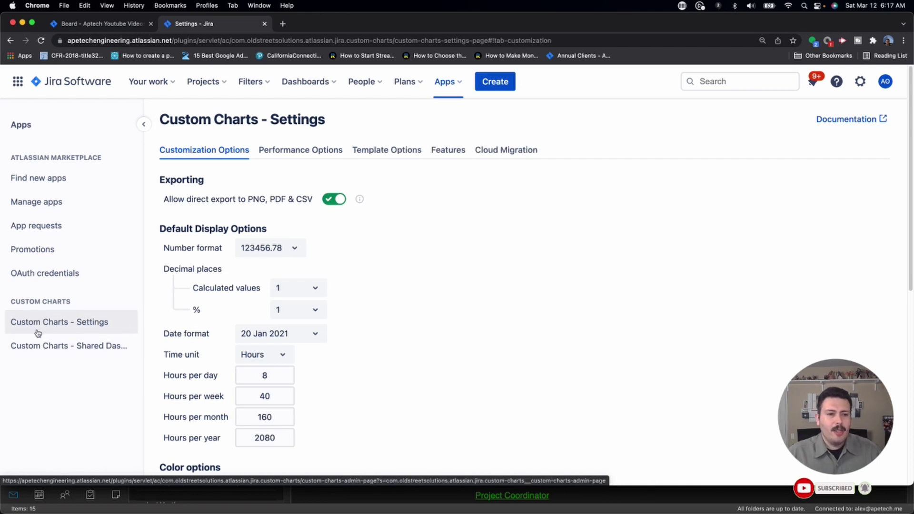
{"action": "scroll", "coordinate": [389, 315], "scroll_direction": "down", "scroll_amount": 1}
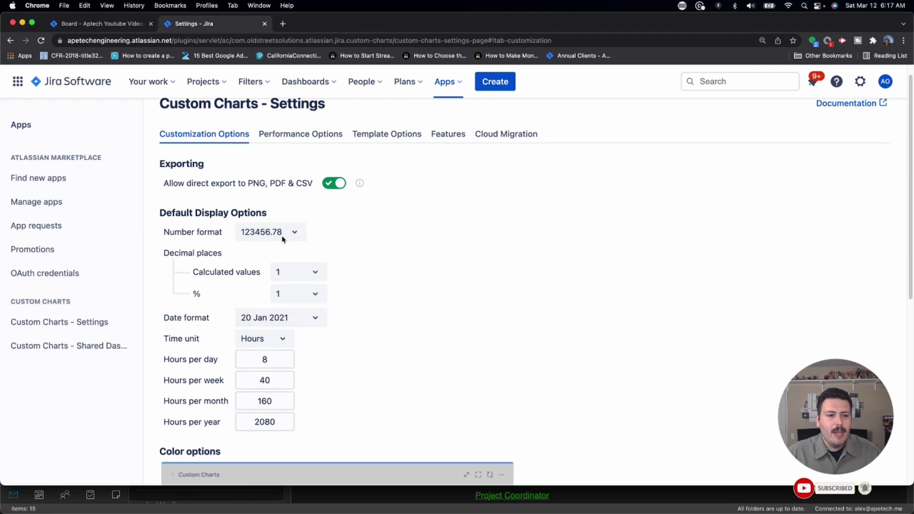
{"action": "left_click", "coordinate": [299, 232]}
{"action": "left_click", "coordinate": [300, 233]}
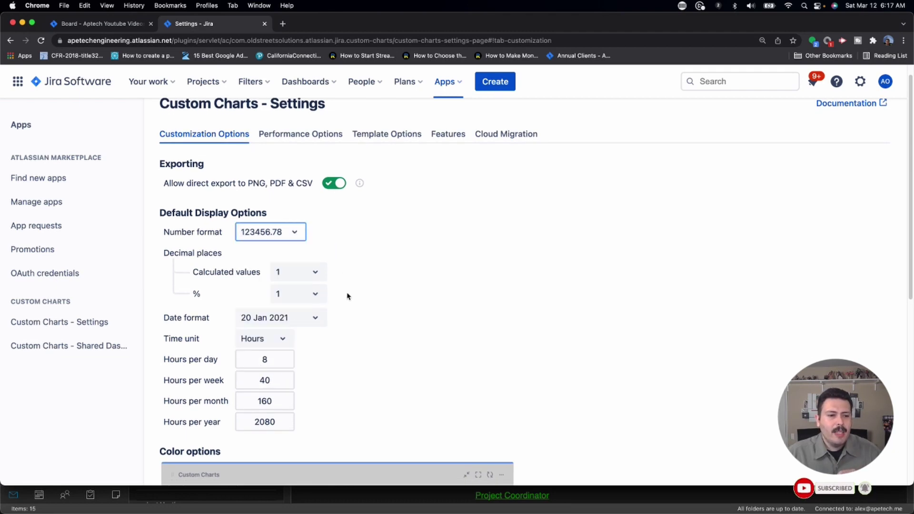
{"action": "scroll", "coordinate": [347, 296], "scroll_direction": "down", "scroll_amount": 2}
{"action": "scroll", "coordinate": [348, 296], "scroll_direction": "down", "scroll_amount": 5}
{"action": "scroll", "coordinate": [486, 302], "scroll_direction": "up", "scroll_amount": 5}
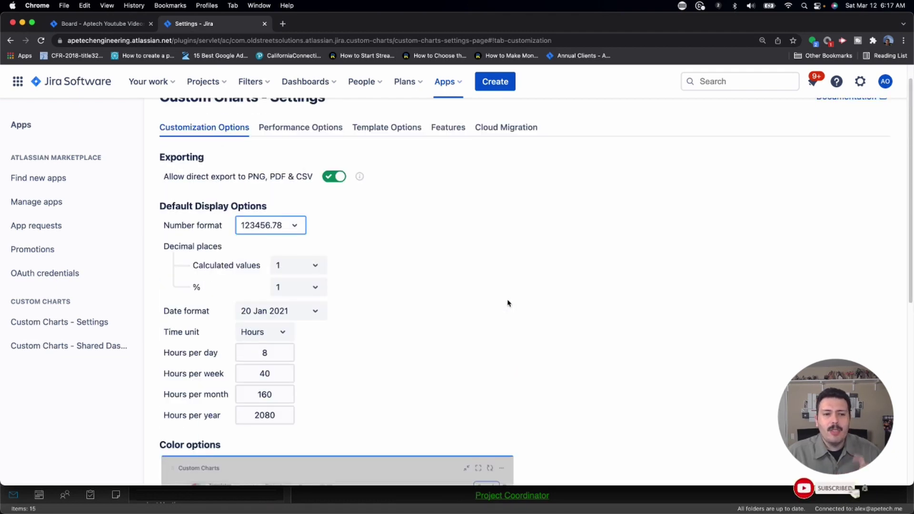
{"action": "scroll", "coordinate": [508, 303], "scroll_direction": "up", "scroll_amount": 1}
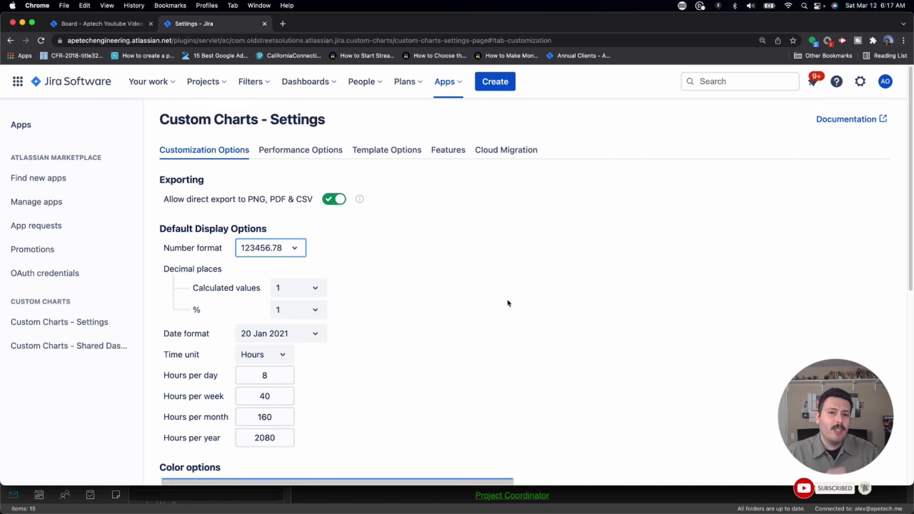